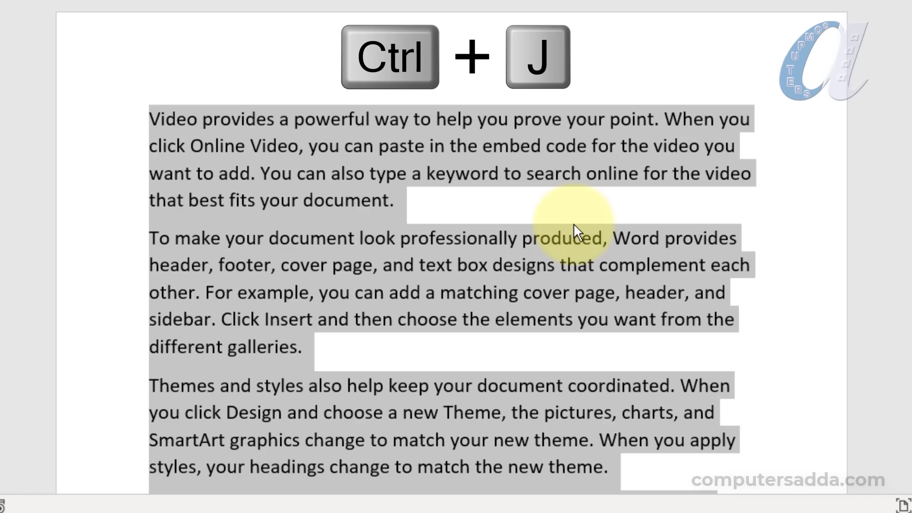
Justify the selected body paragraphs, and also justify the two-paragraph passage beginning "Video provides a powerful way"
key("ctrl+j")
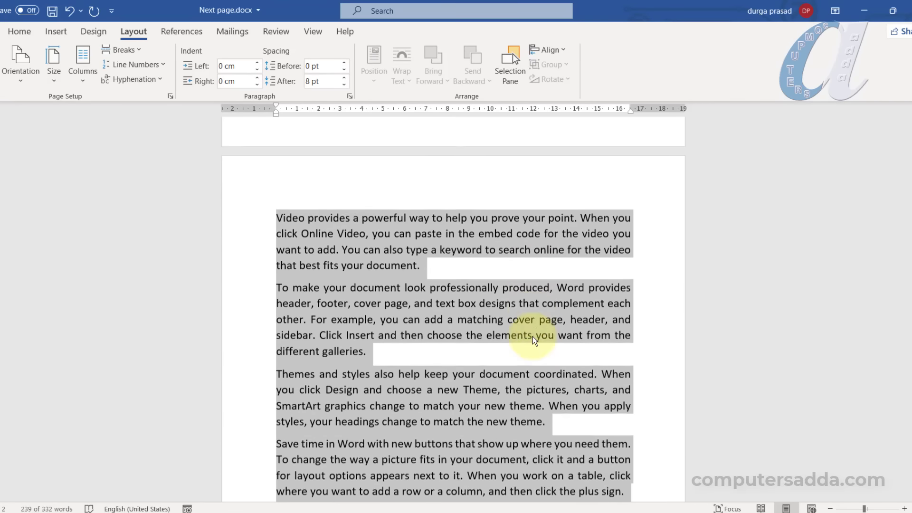
scroll(527, 339, "down", 2)
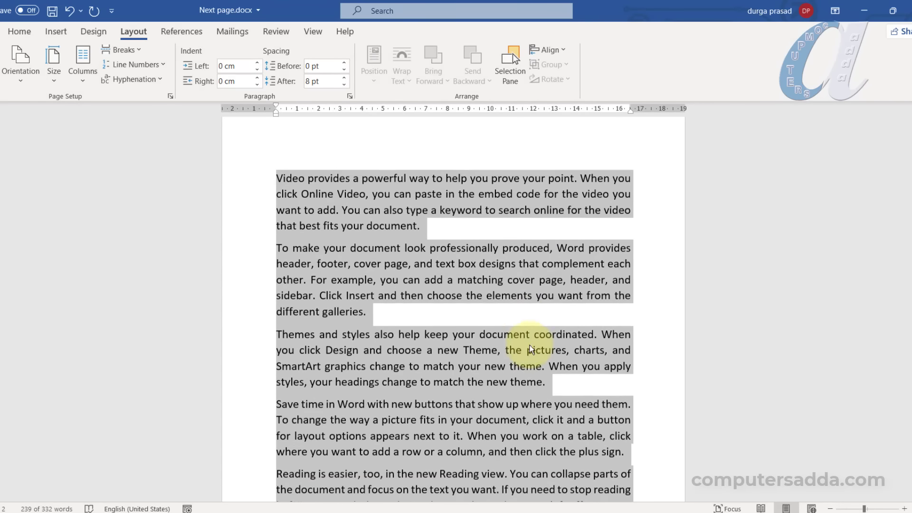
left_click(503, 349)
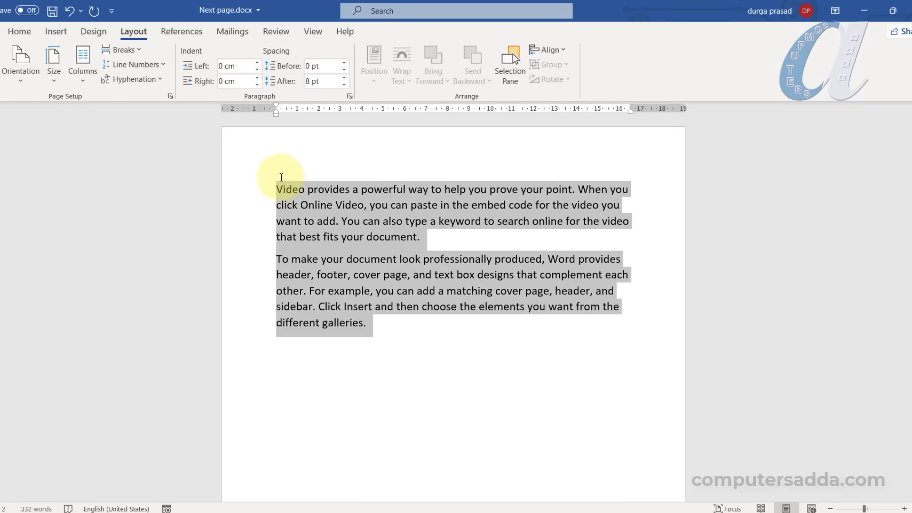
left_click_drag(281, 177, 260, 175)
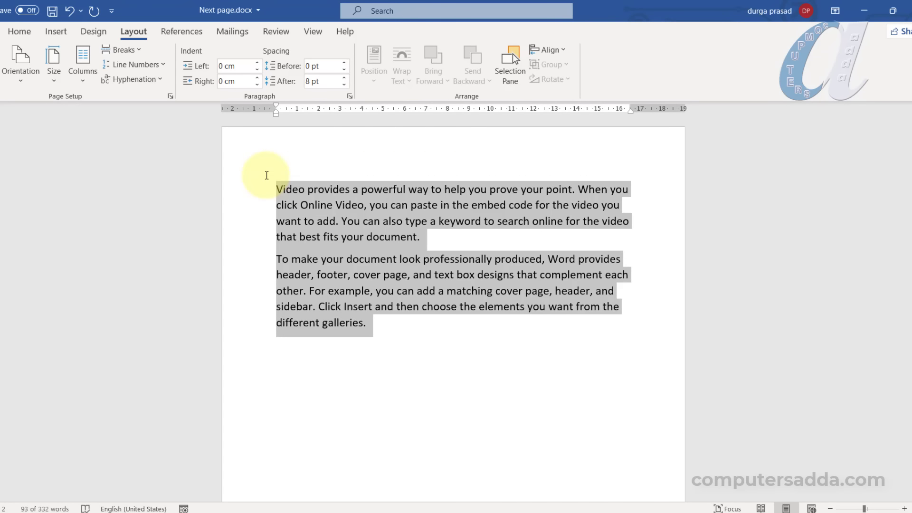
key("ctrl+j")
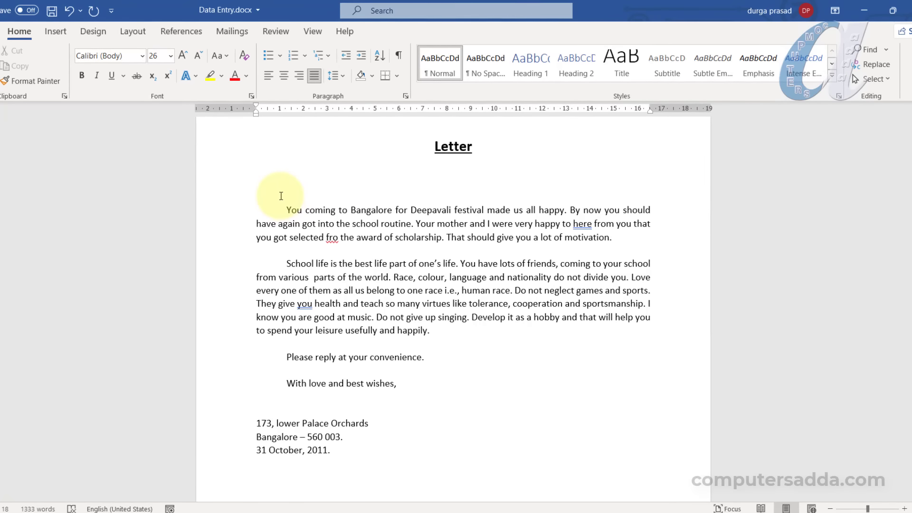
Expand the shortcut gc into "Global Crew Technogies Pvt Ltd" on the blank line under the Letter heading
left_click(252, 420)
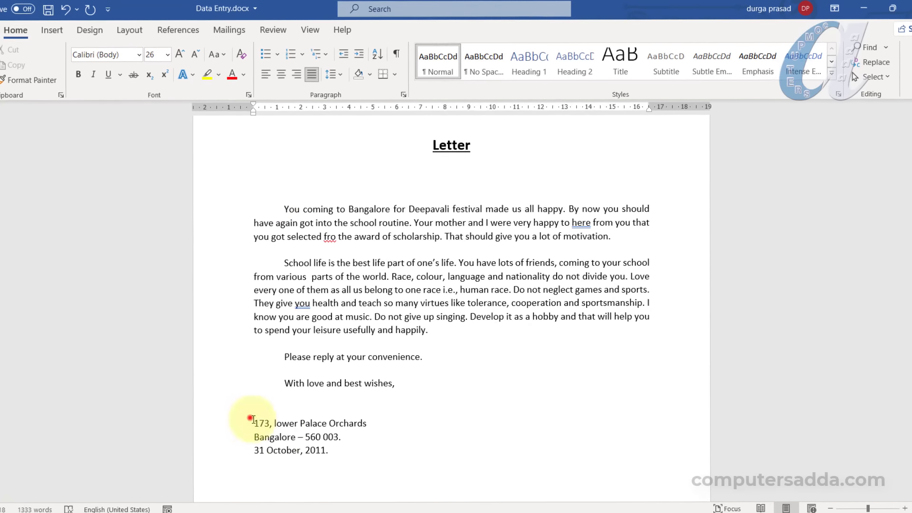
left_click_drag(253, 420, 365, 458)
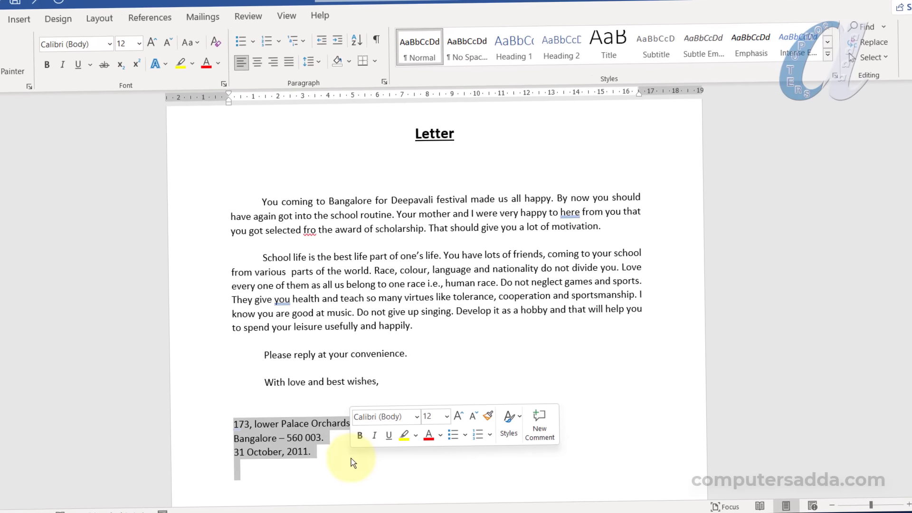
left_click(249, 194)
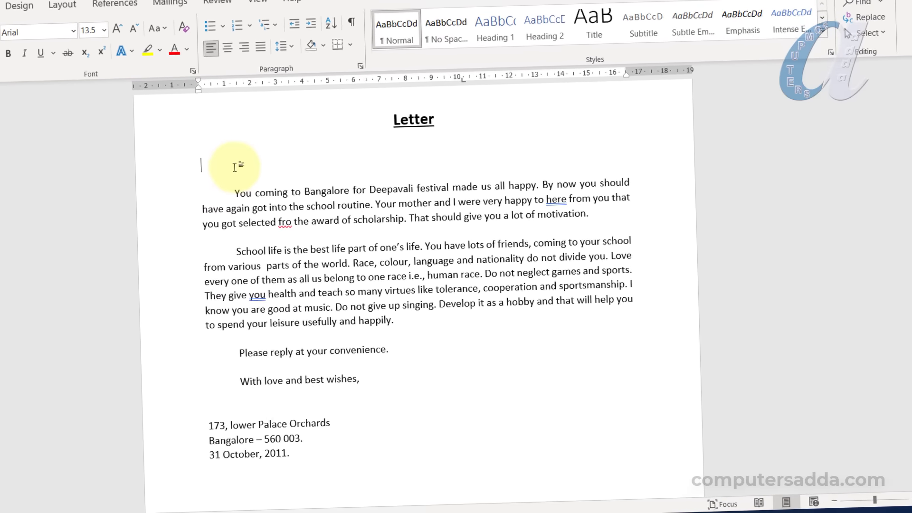
type("gc")
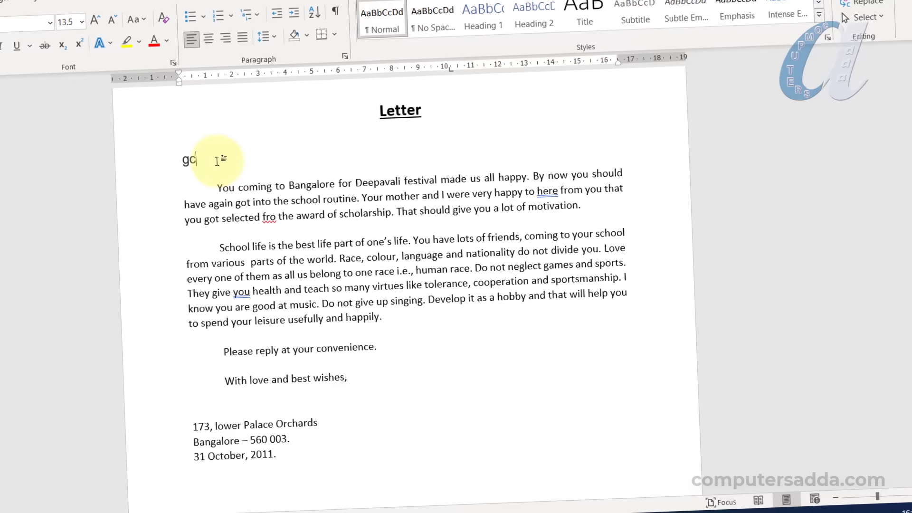
key("space")
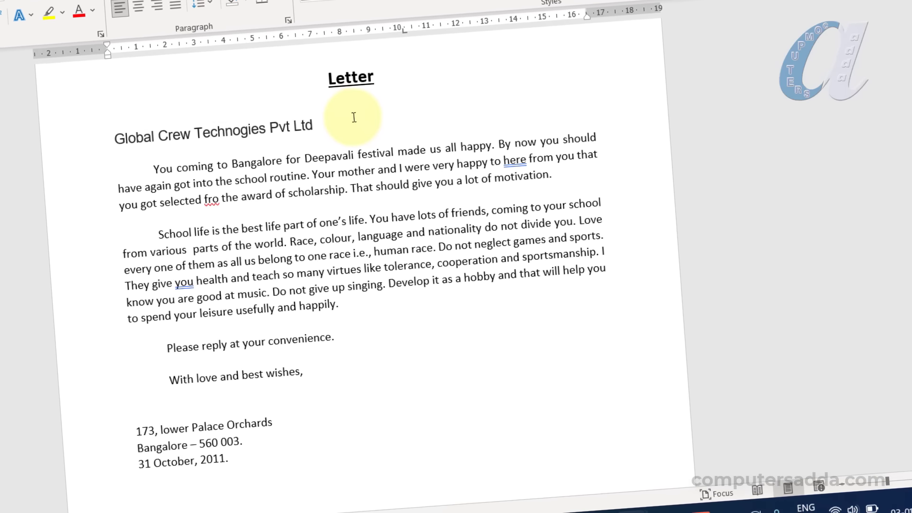
Expand the shortcut Add1 into the recipient's address on a new line below the company name and select the address block
left_click(353, 117)
key("Return")
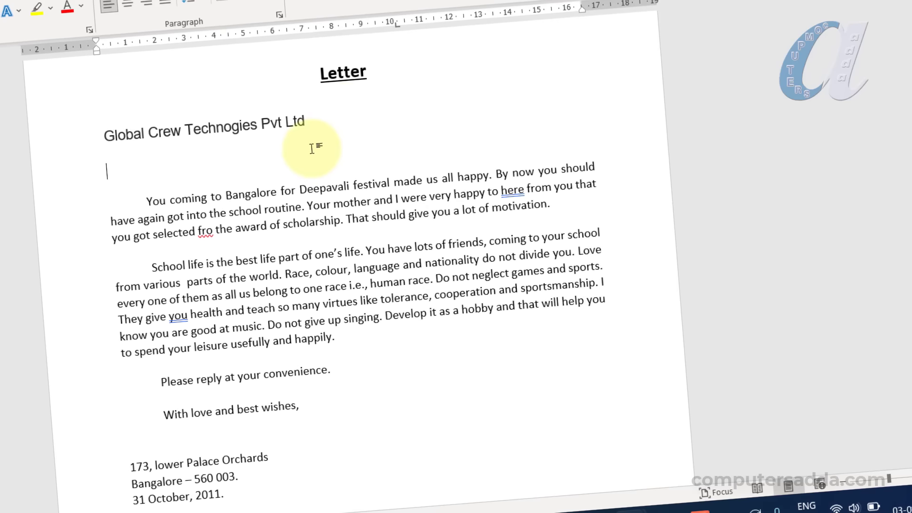
type("Add1")
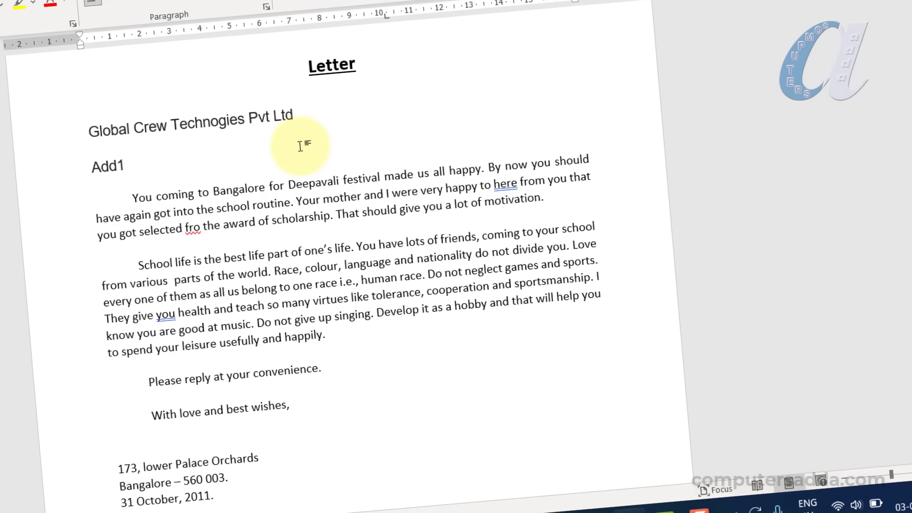
key("F3")
left_click_drag(251, 221, 91, 164)
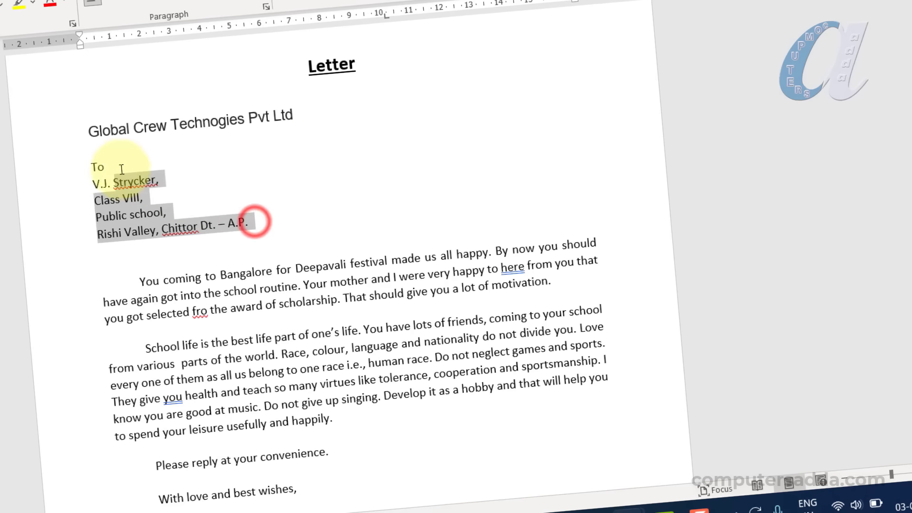
left_click(98, 190)
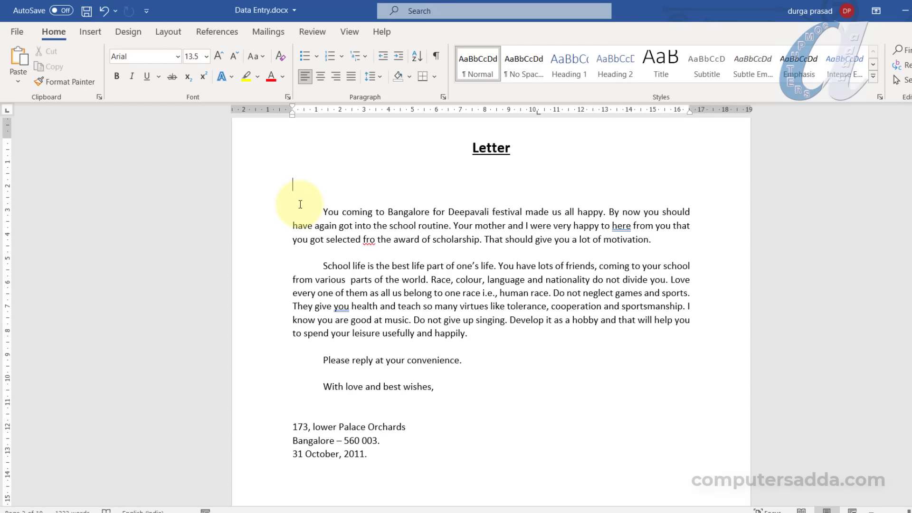
Add an AutoCorrect entry in the proofing options that replaces ca with "Computers adda Computer Education"
left_click(12, 32)
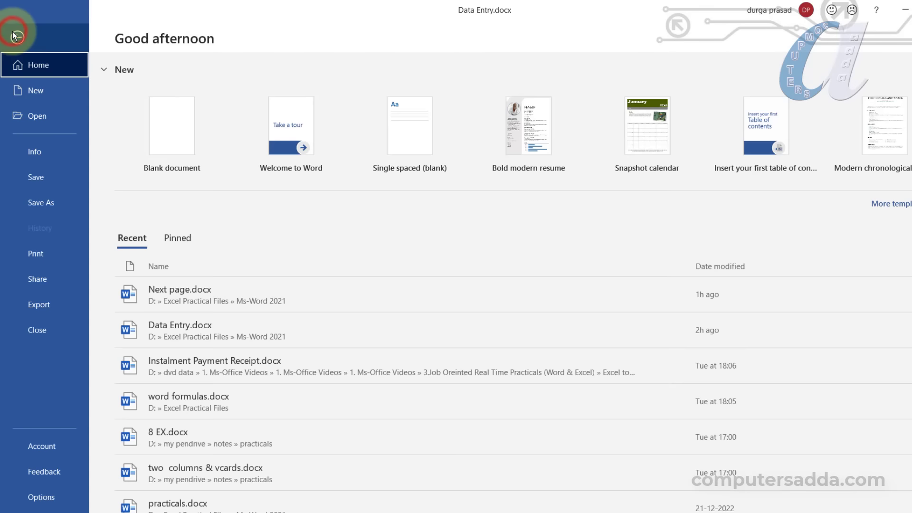
left_click(35, 497)
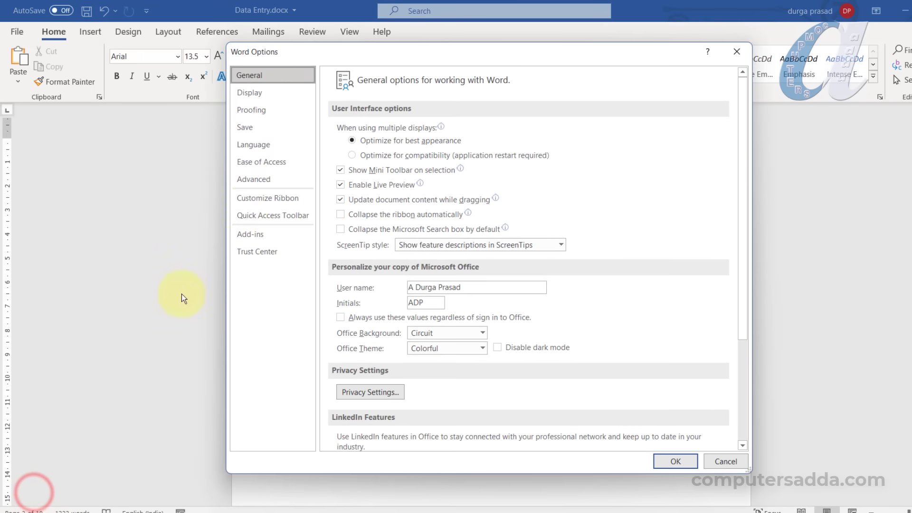
left_click(250, 110)
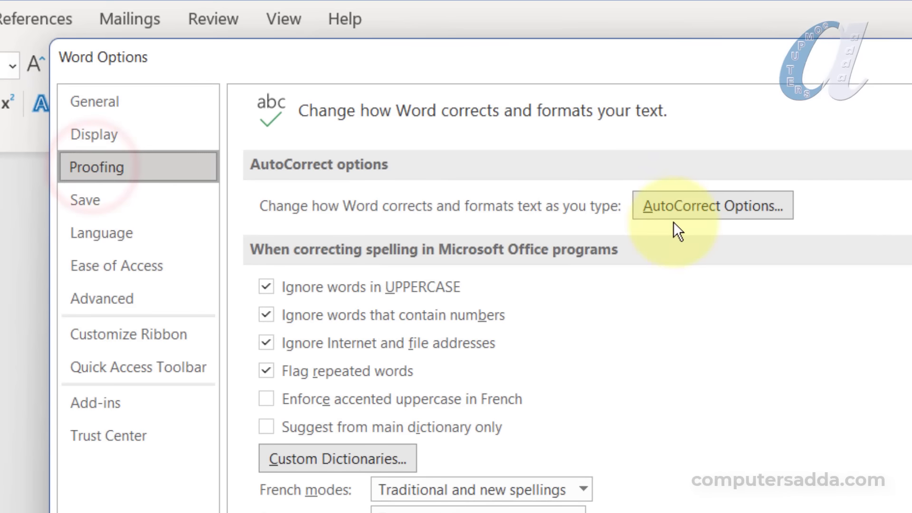
left_click(718, 205)
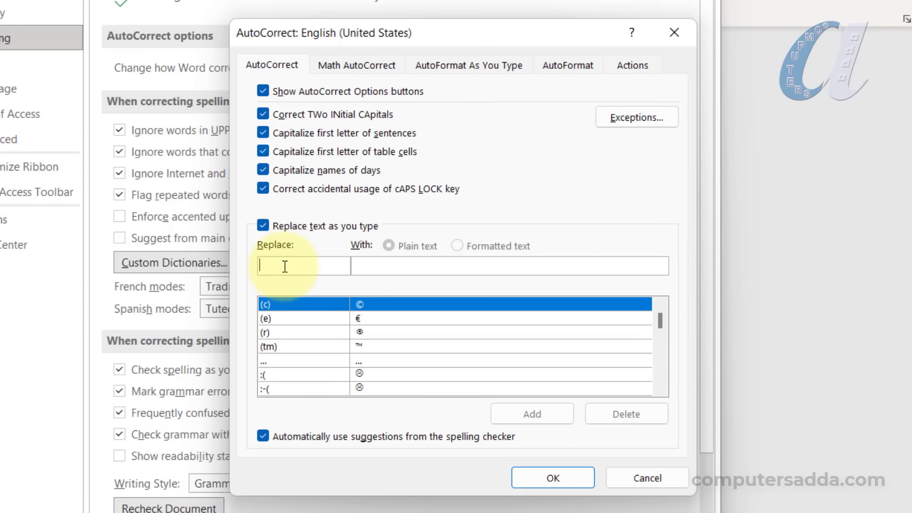
left_click(287, 268)
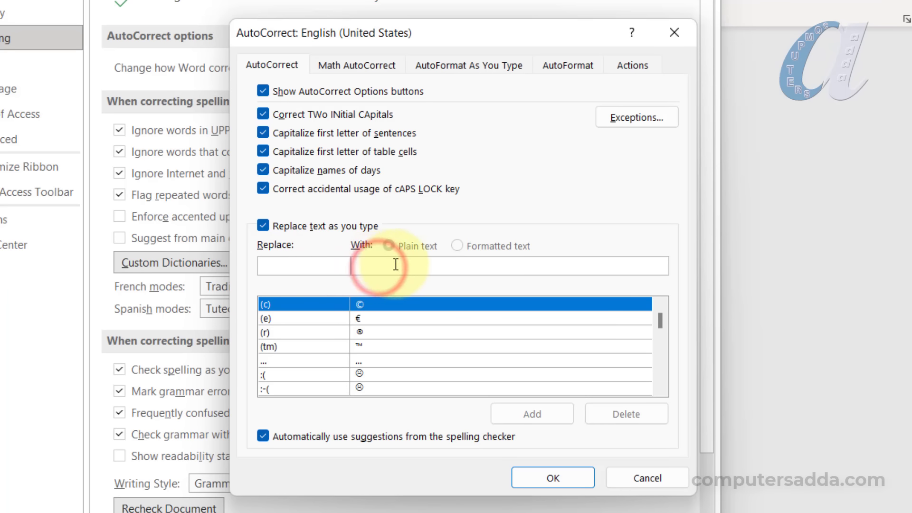
left_click(295, 265)
type("ca")
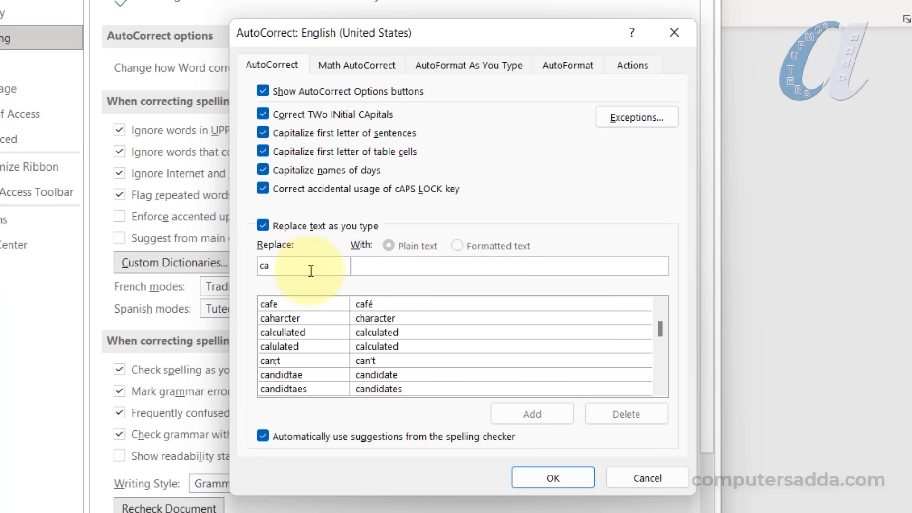
left_click(378, 259)
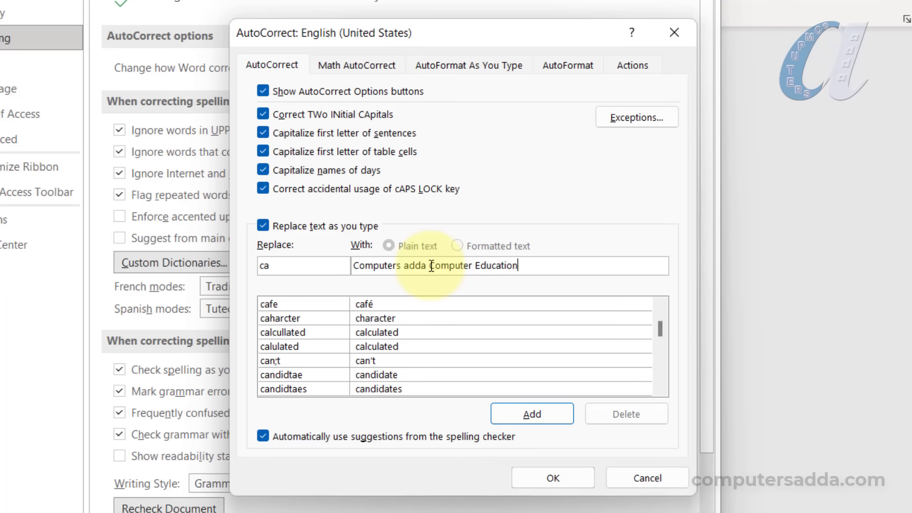
left_click(519, 412)
left_click(553, 478)
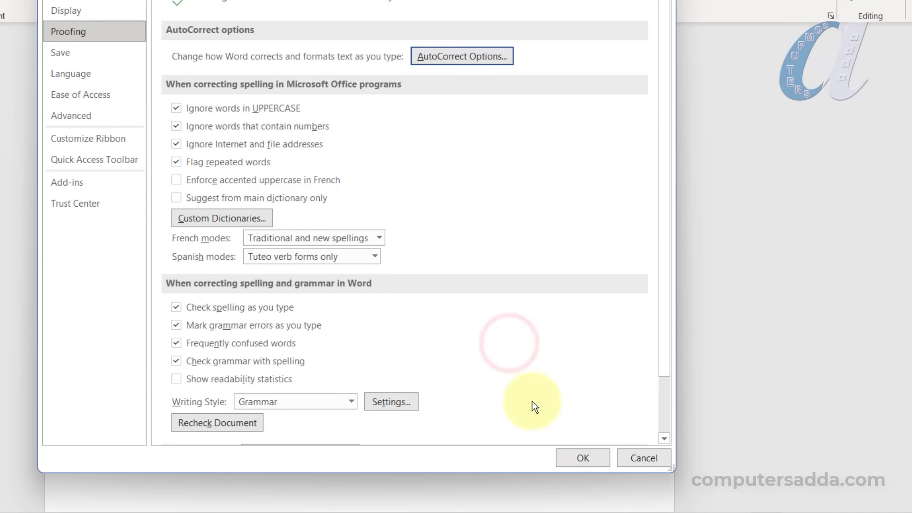
left_click(720, 465)
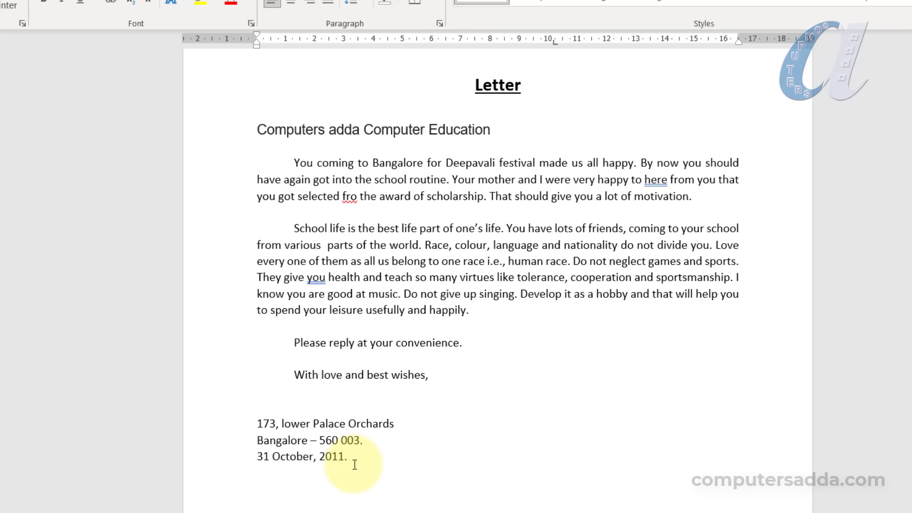
Add the three-line address and date block at the letter's end as a formatted-text AutoCorrect entry named add2
left_click_drag(358, 460, 254, 416)
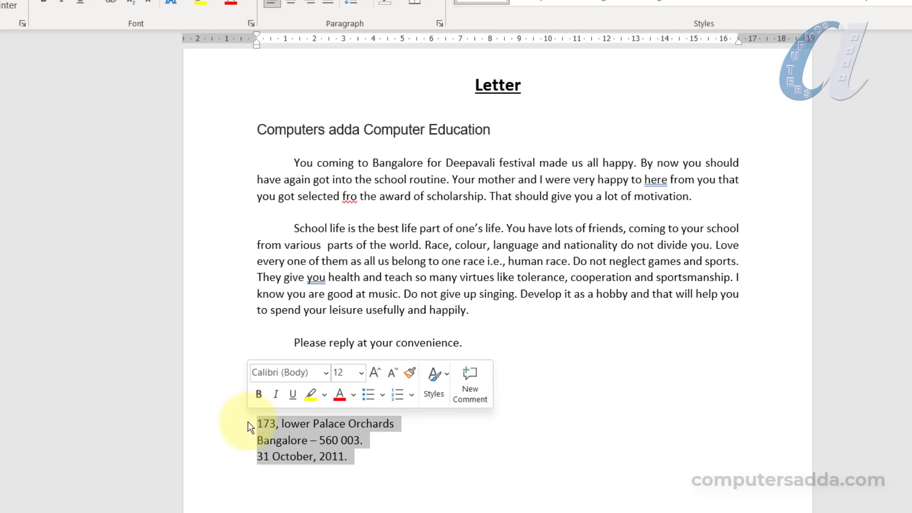
left_click(285, 457)
left_click(331, 433)
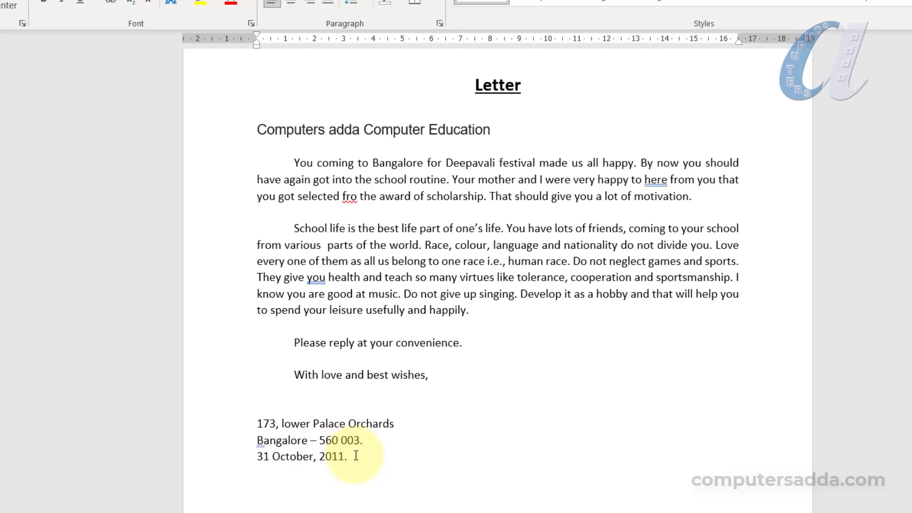
left_click_drag(357, 457, 249, 417)
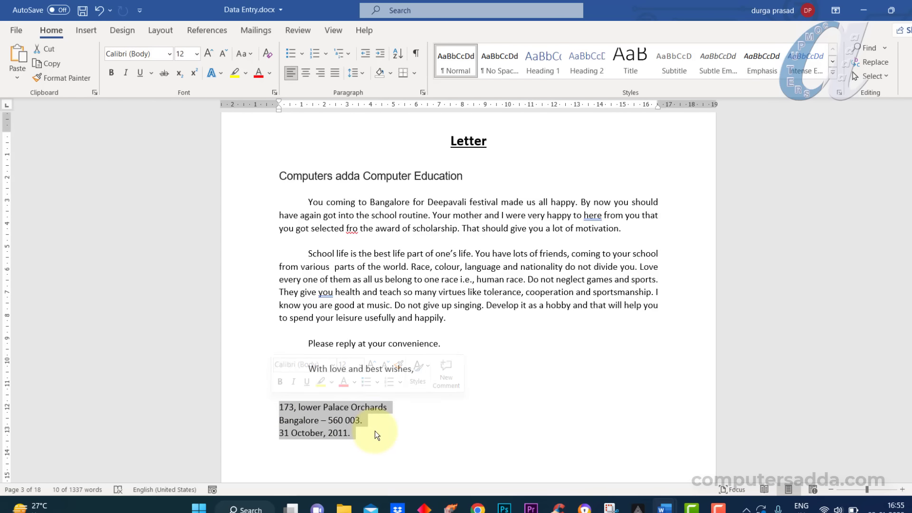
left_click_drag(374, 431, 283, 408)
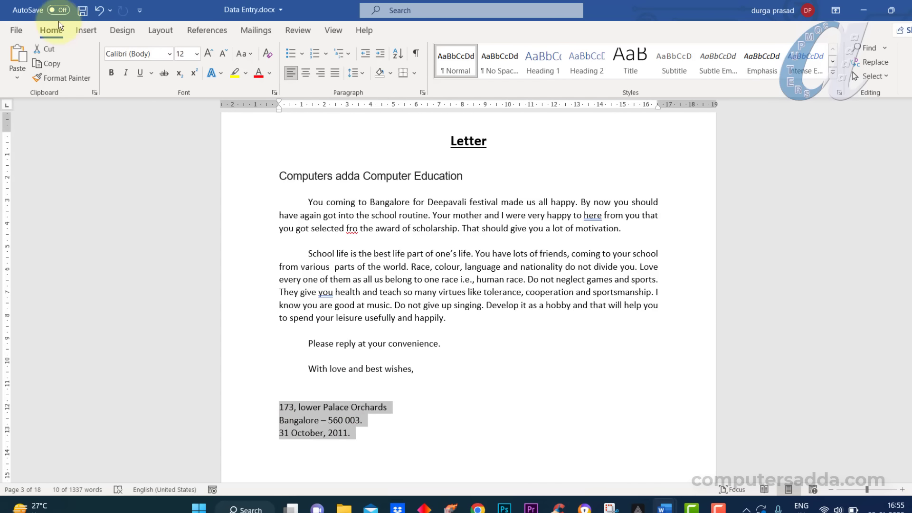
left_click(14, 30)
left_click(41, 469)
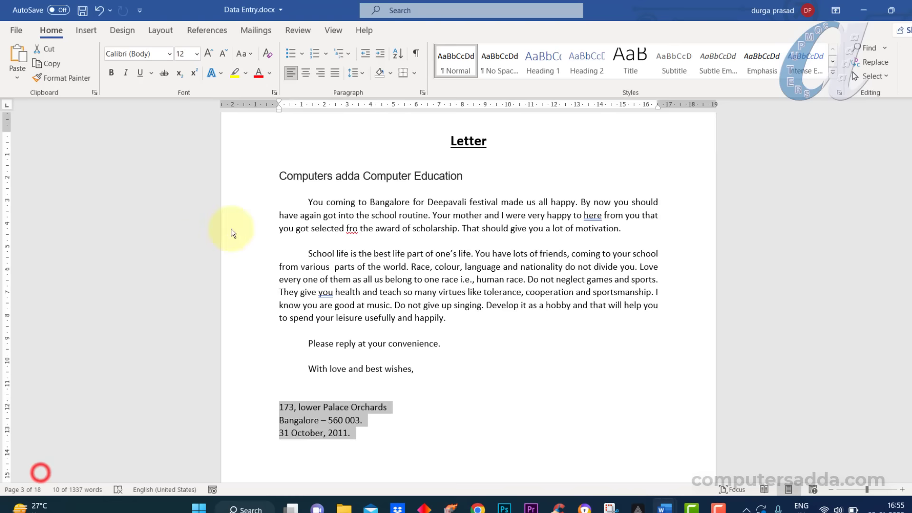
left_click(247, 106)
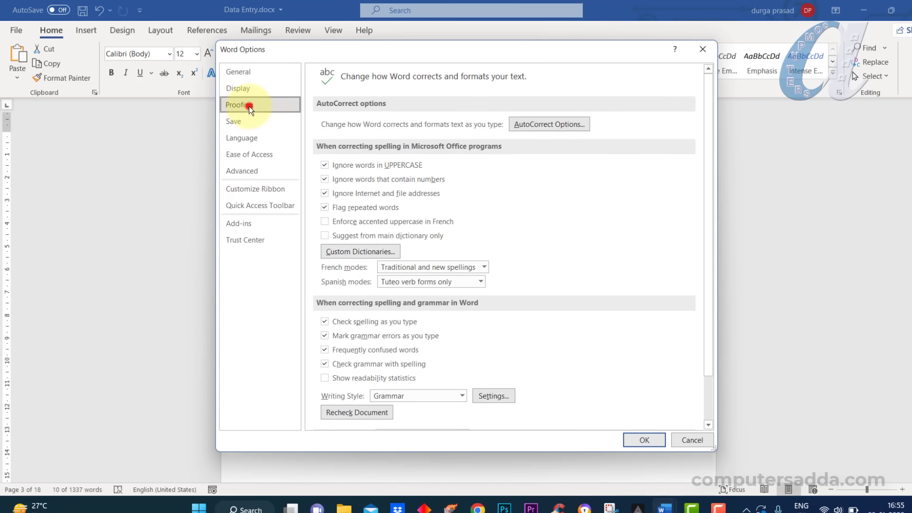
left_click(556, 124)
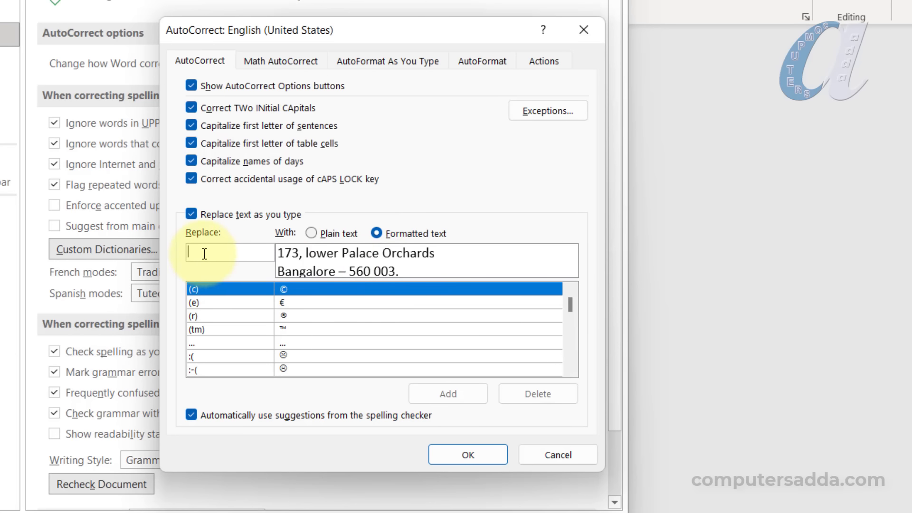
type("add2")
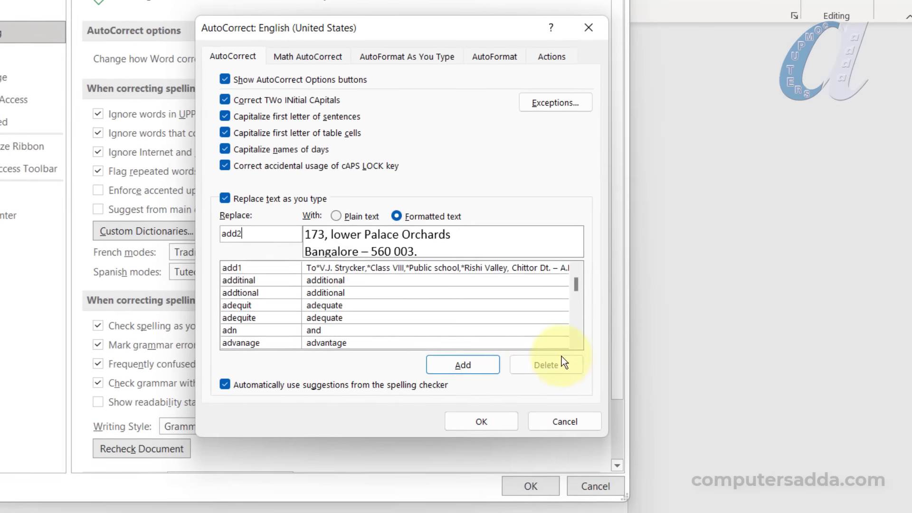
left_click(448, 393)
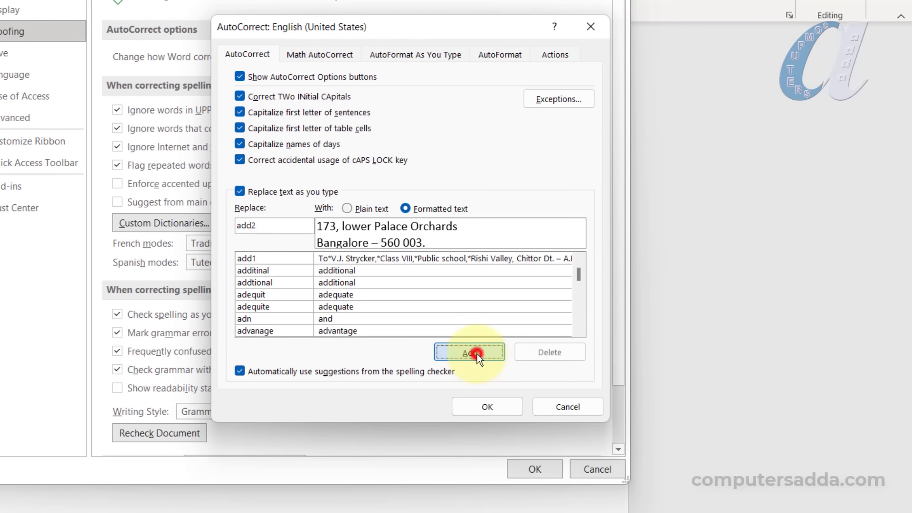
left_click(481, 406)
left_click(534, 468)
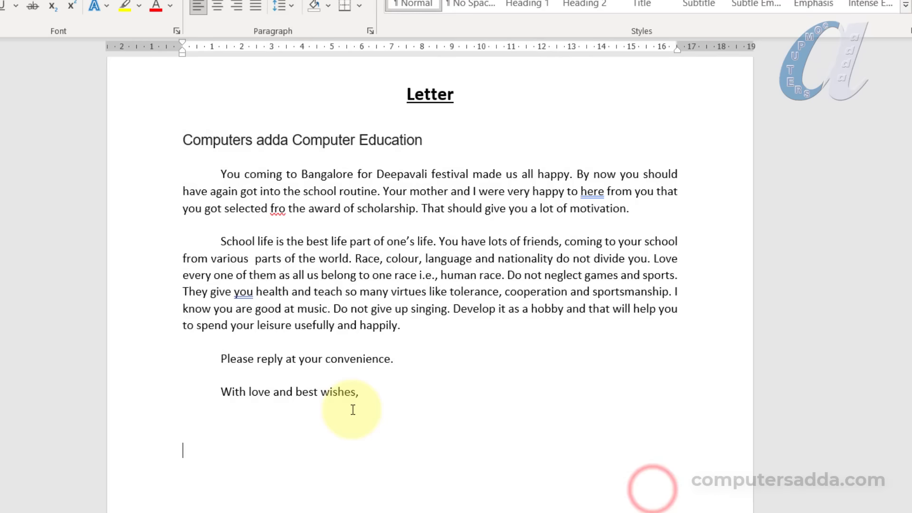
Expand the shortcut ca into "Computers adda Computer Education" at the letter's end and add2 into the address and date block below it
type("adda Computer Education")
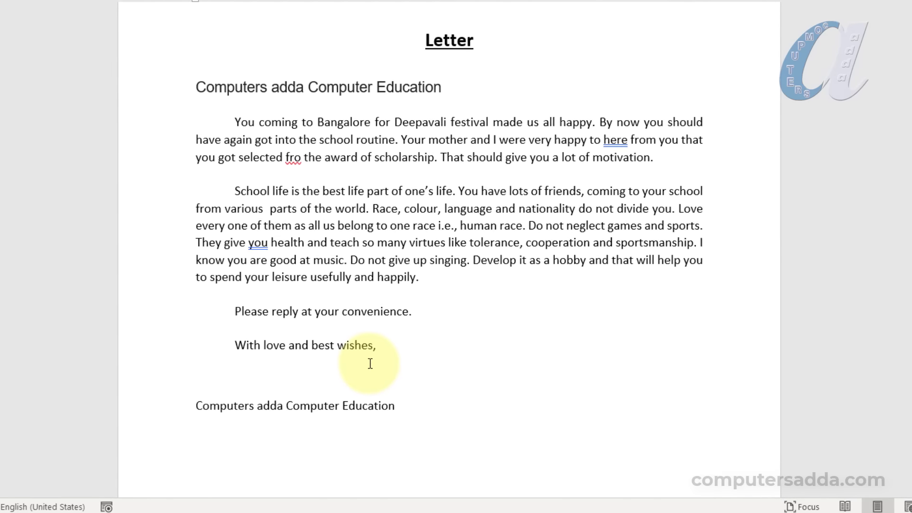
key("Return")
type("add")
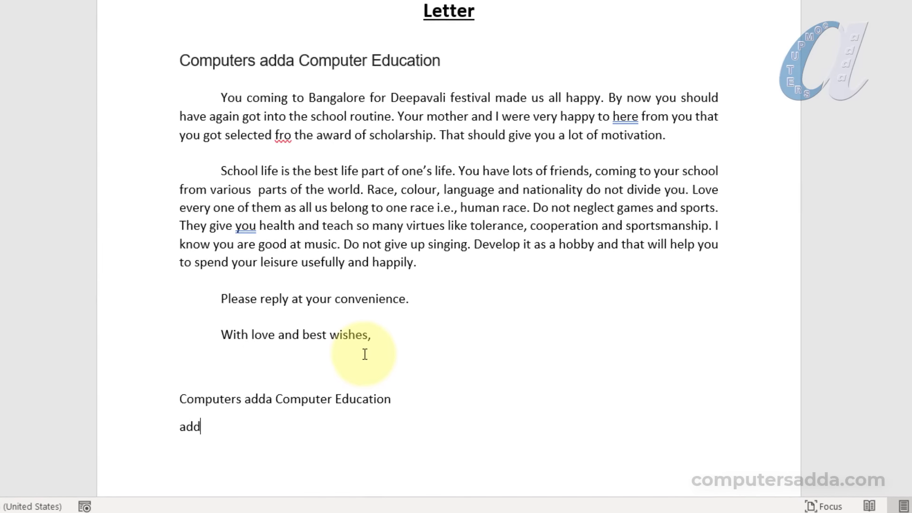
type("2")
key("F3")
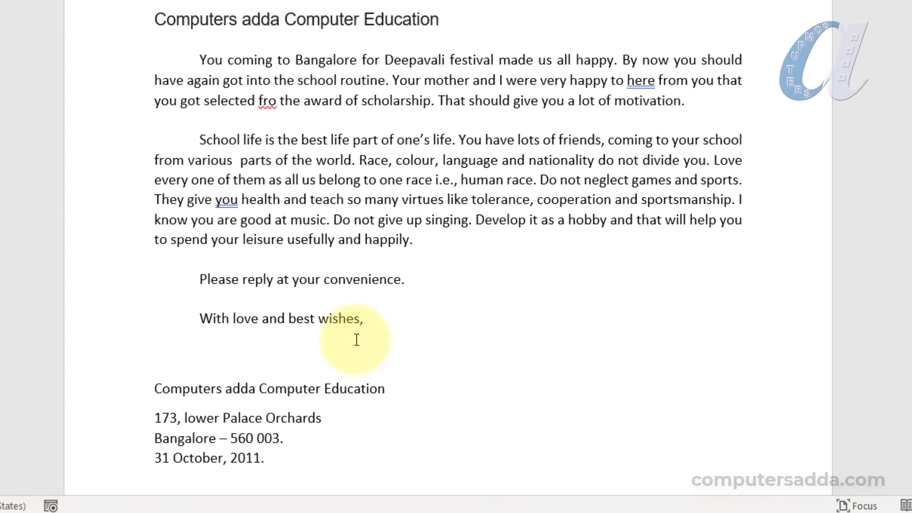
Enter the address shortcut again on a new line below the address and date block and expand it
key("Return")
type("a")
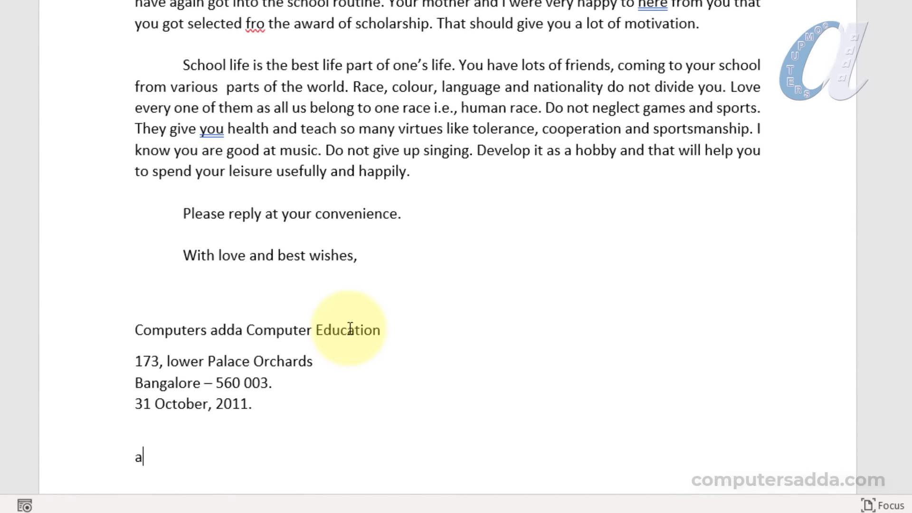
type("dd")
key("F3")
key("Return")
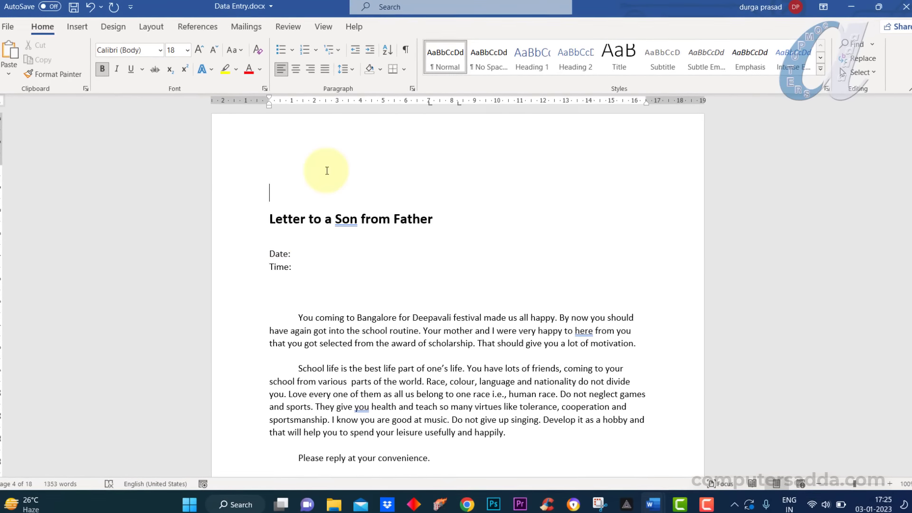
Enter LETTER left-aligned on the blank line above the title and delete it
type("LETTER")
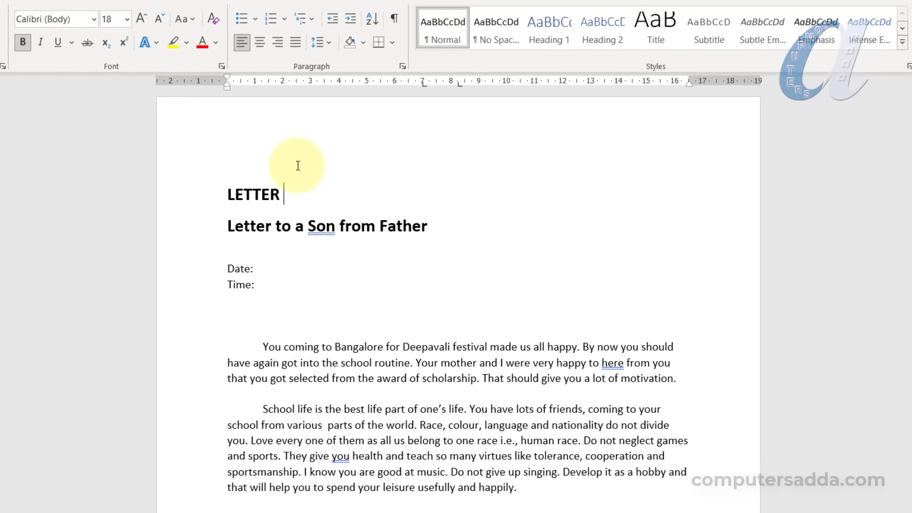
left_click_drag(281, 192, 208, 192)
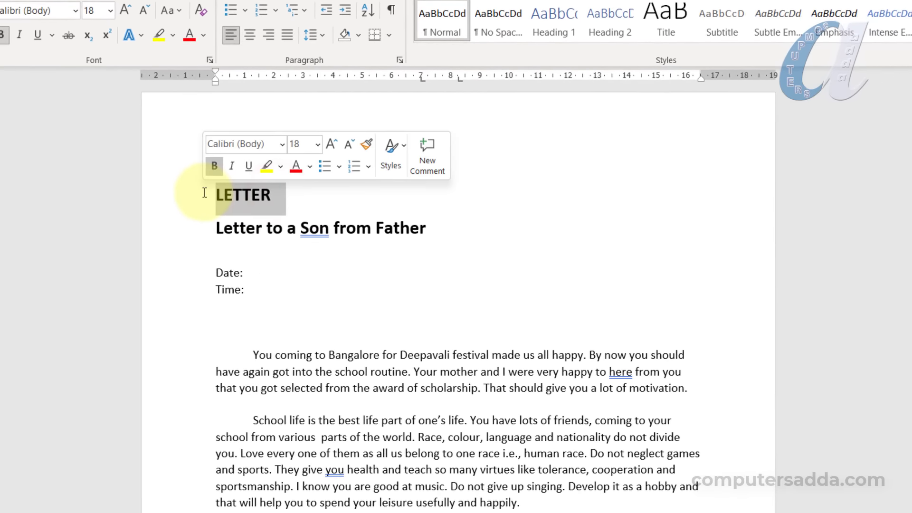
key("Delete")
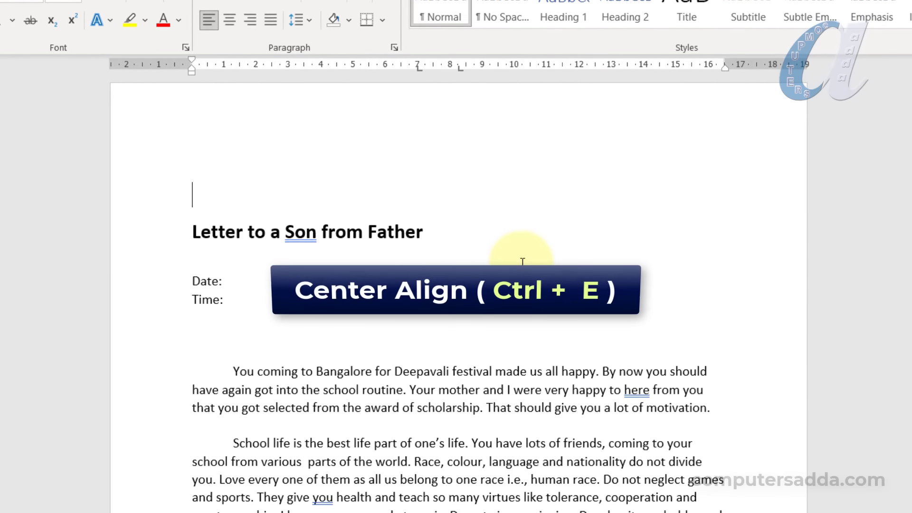
Try center alignment with the word LETTER and right alignment with the word DATE on the blank line above the title
key("ctrl+e")
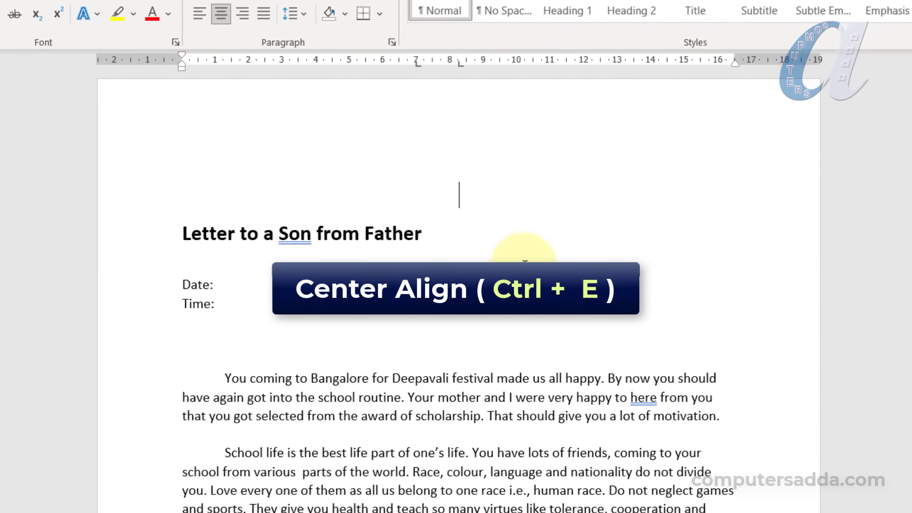
type("L")
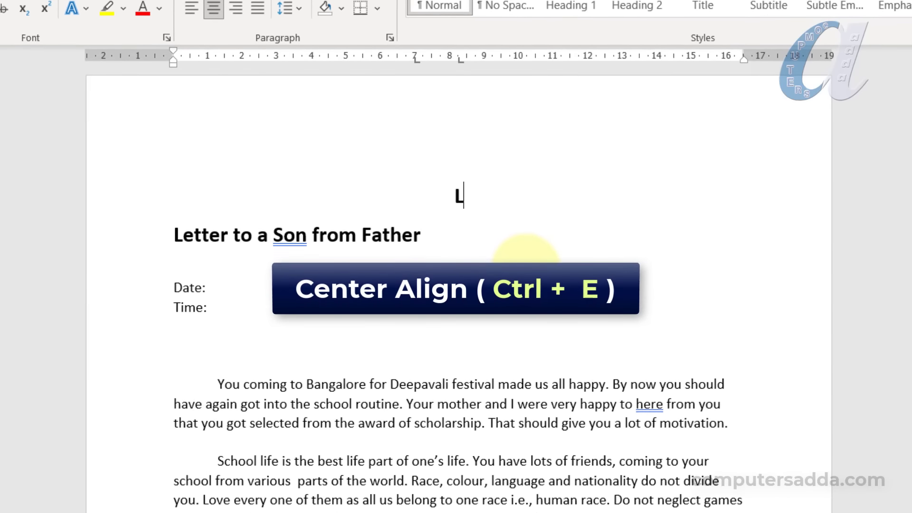
type("ETTER")
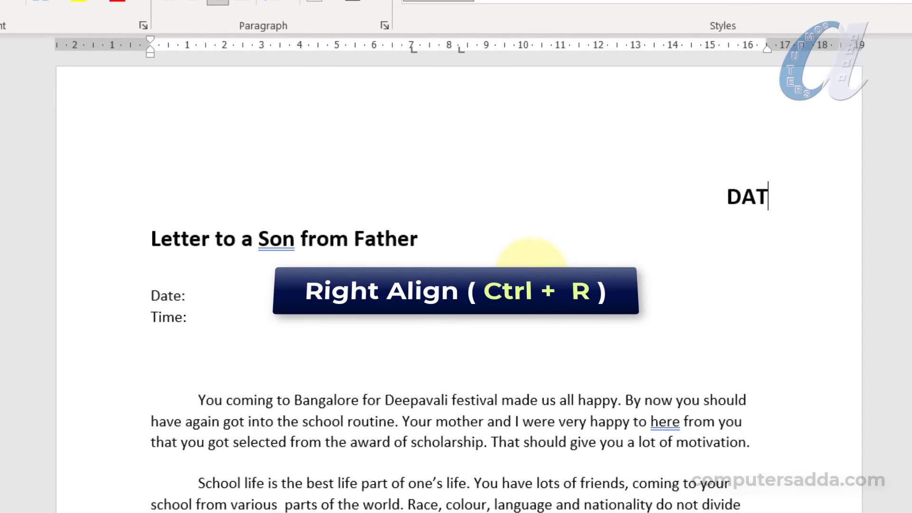
type("E")
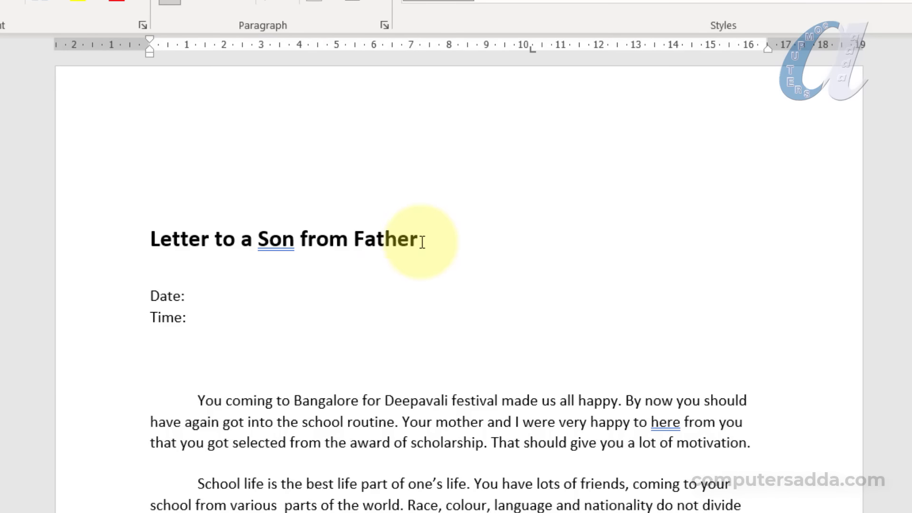
Center the title "Letter to a Son from Father"
mouse_move(418, 240)
left_mouse_down()
mouse_move(115, 249)
mouse_move(427, 240)
left_mouse_up()
left_click(210, 279)
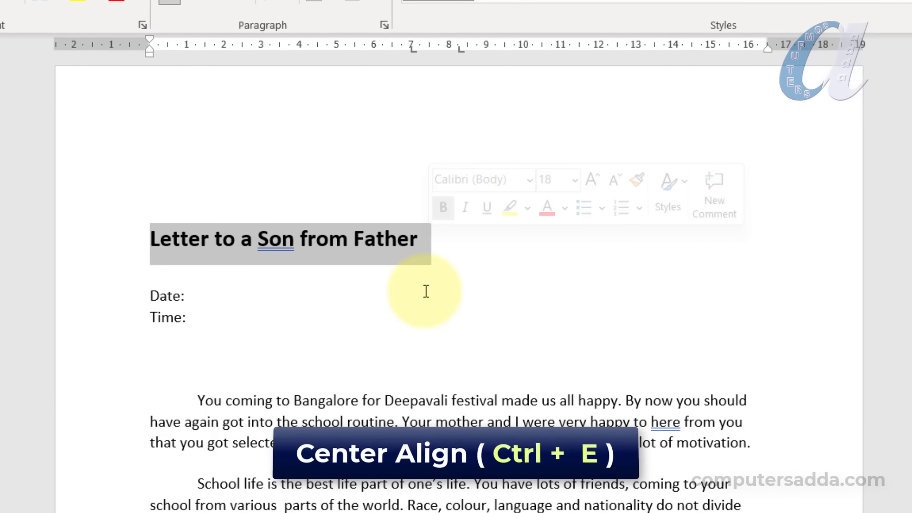
key("ctrl+e")
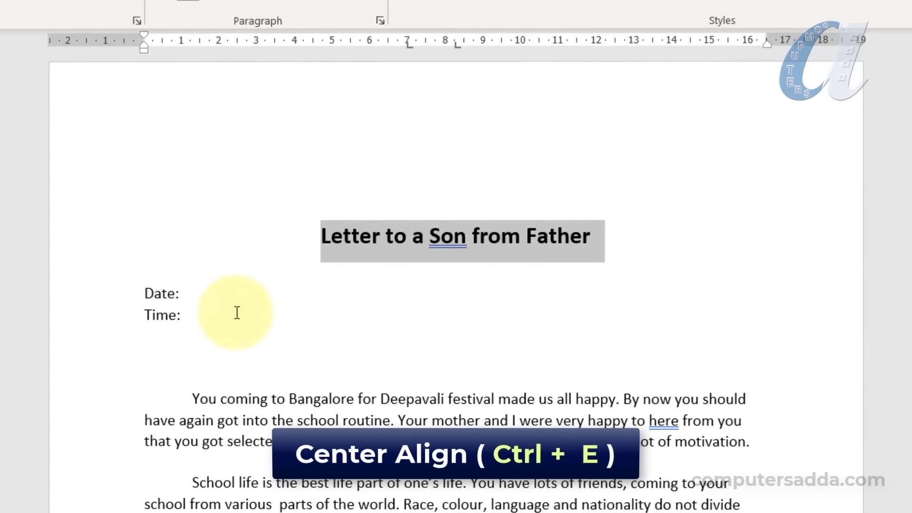
Right-align the Date and Time lines below the title and insert the current date and time after their labels
left_click(183, 315)
left_click_drag(182, 317, 137, 295)
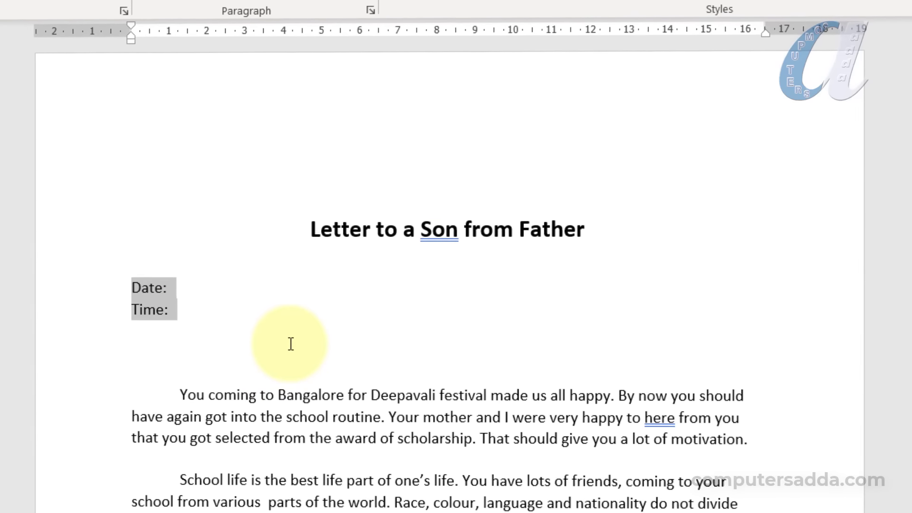
key("ctrl+r")
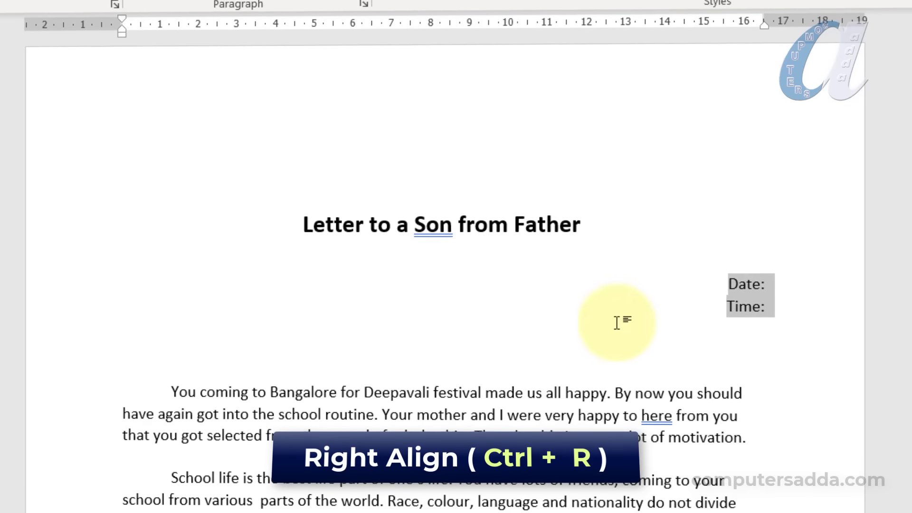
left_click(758, 314)
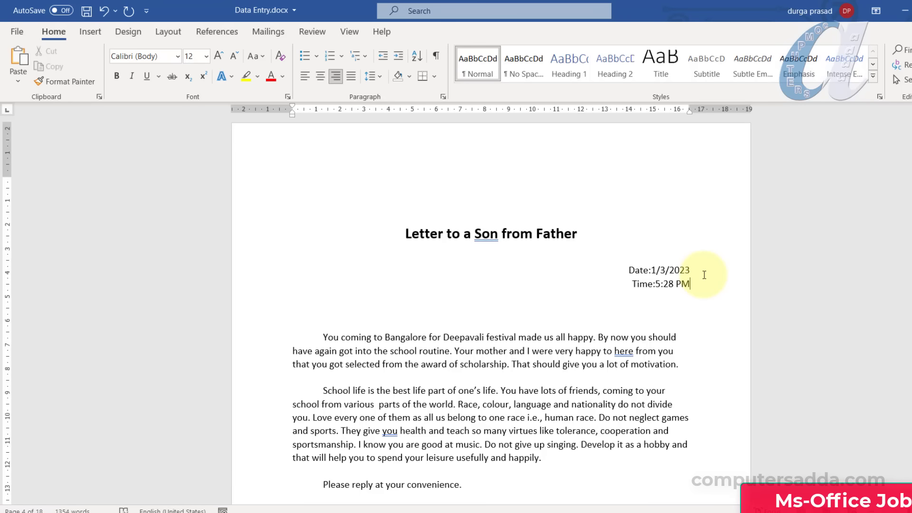
Replace the short date after the Date label with the current date in the format "Tuesday, January 3, 2023"
left_click_drag(652, 272, 650, 275)
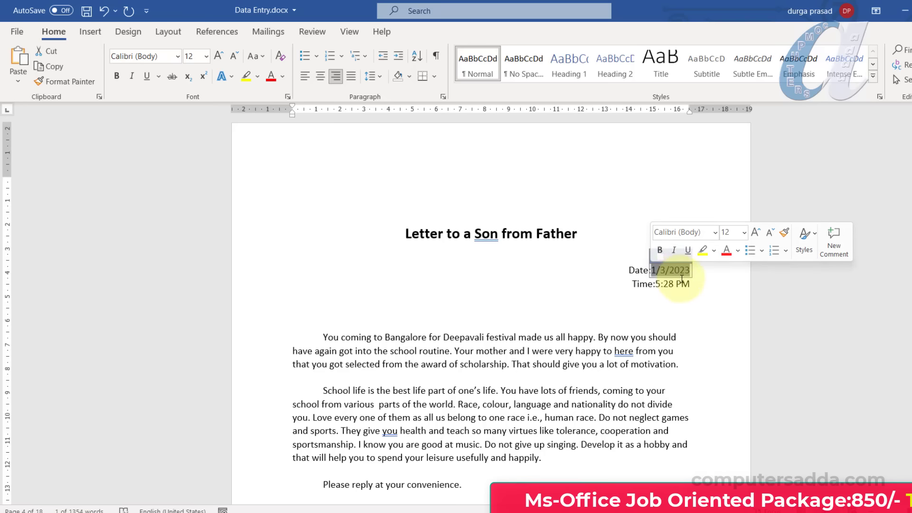
key("Delete")
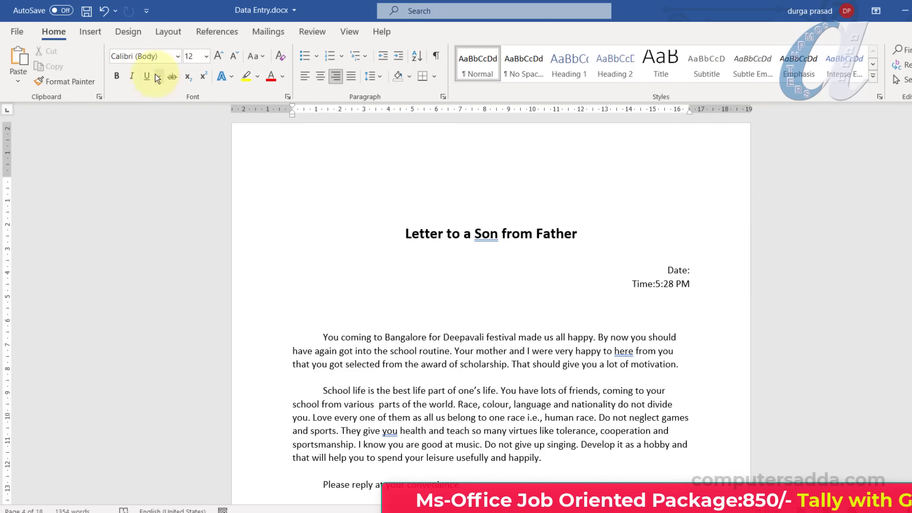
left_click(95, 32)
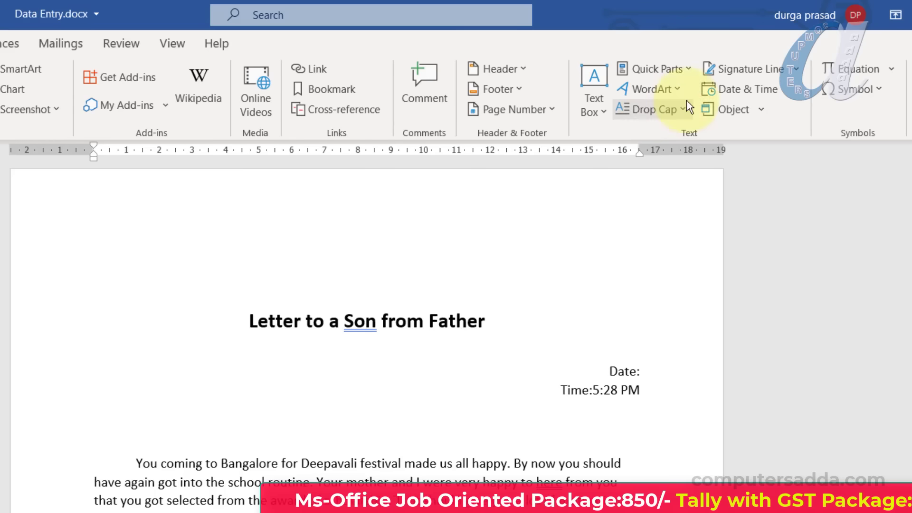
left_click(752, 92)
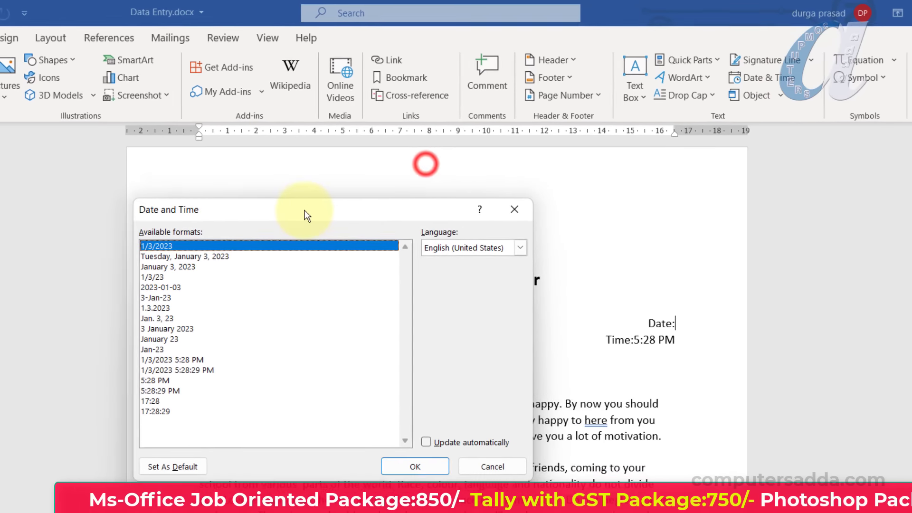
left_click_drag(286, 193, 130, 249)
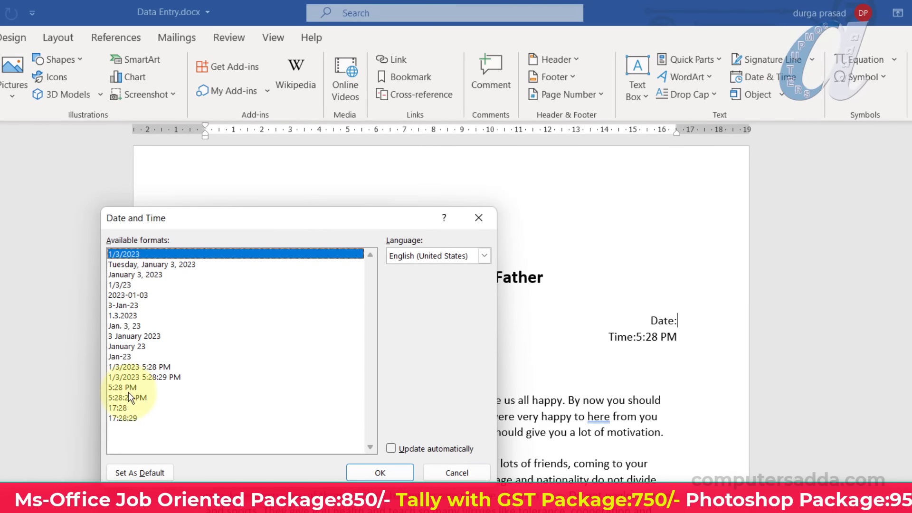
left_click(167, 264)
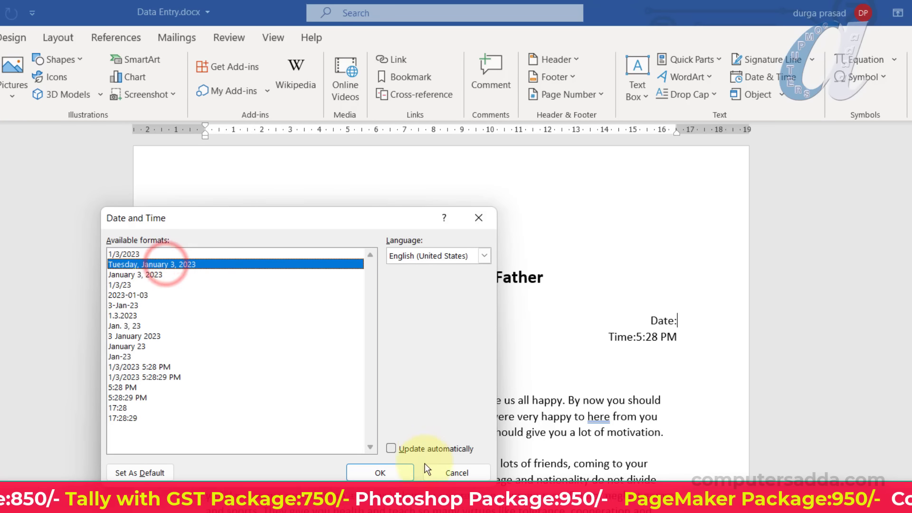
left_click(385, 472)
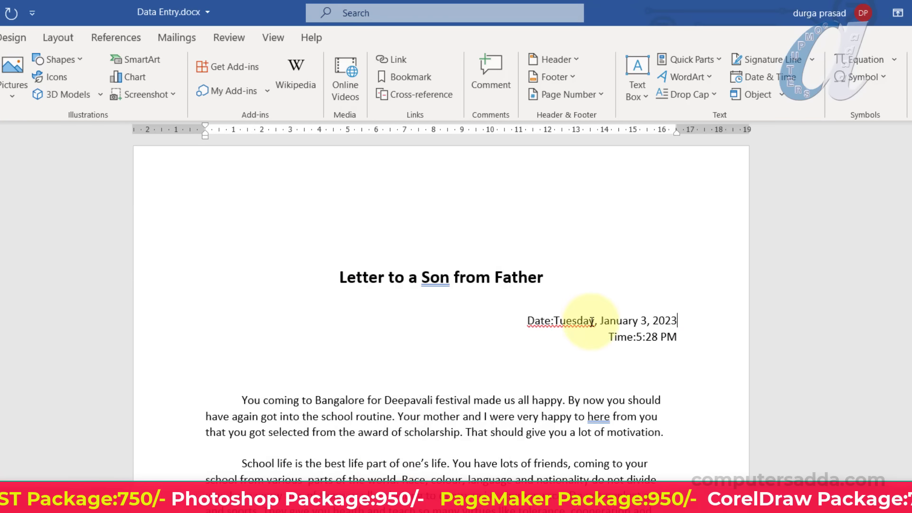